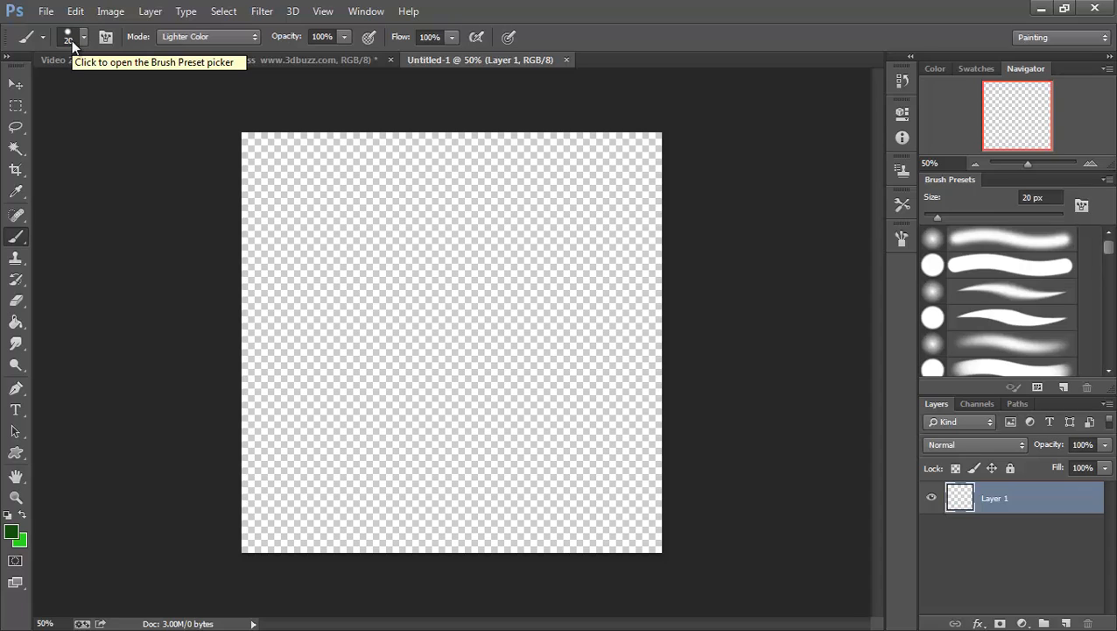
- Add a new layer above Layer 1 and choose Lighter Color as the brush's painting mode
left_click(1065, 622)
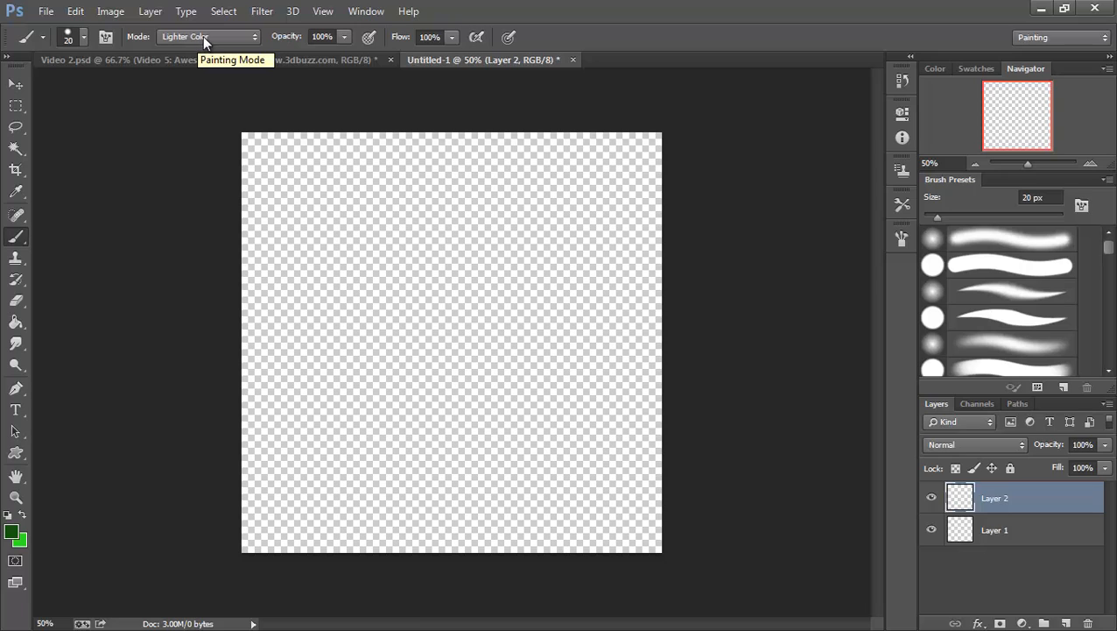
left_click(255, 37)
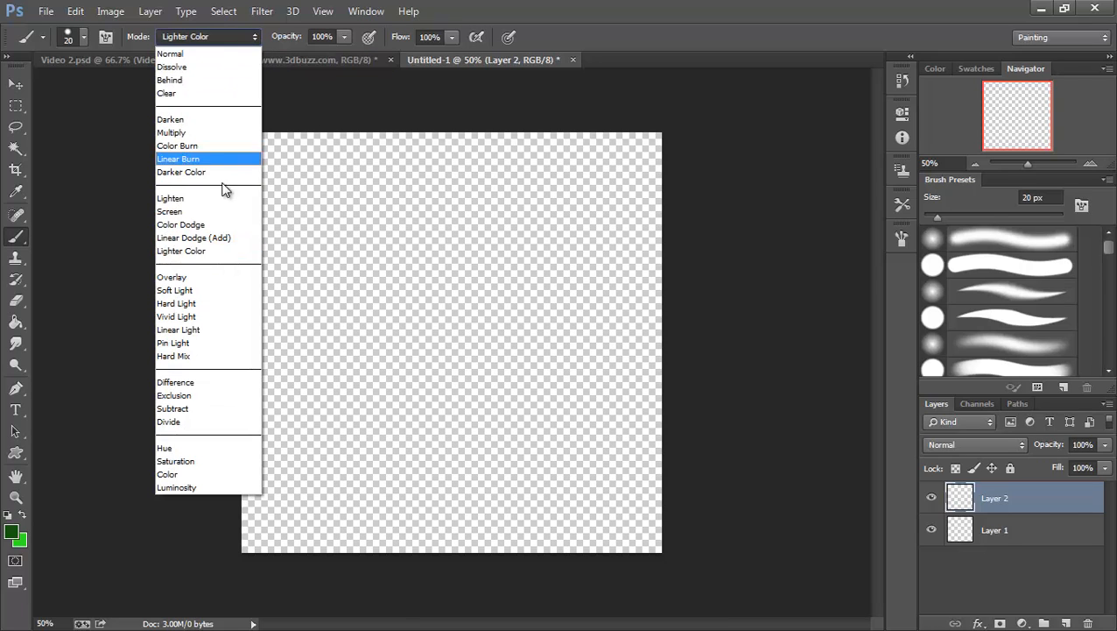
left_click(200, 251)
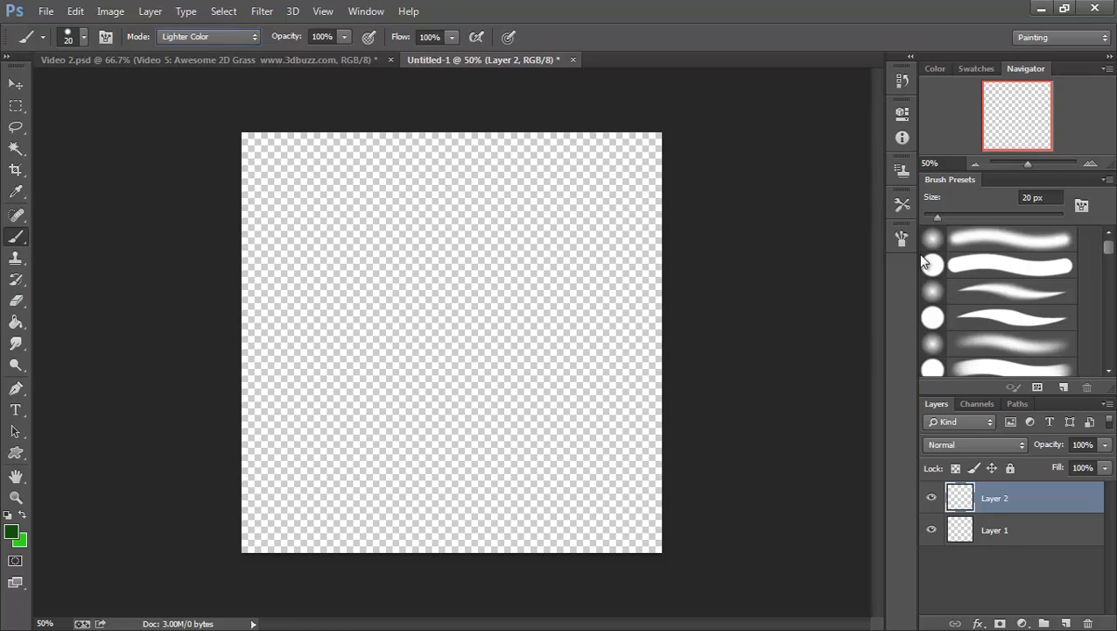
- Review the brush's tip shape, shape dynamics and color dynamics settings, including spacing, fade control and the jitter values
left_click(900, 239)
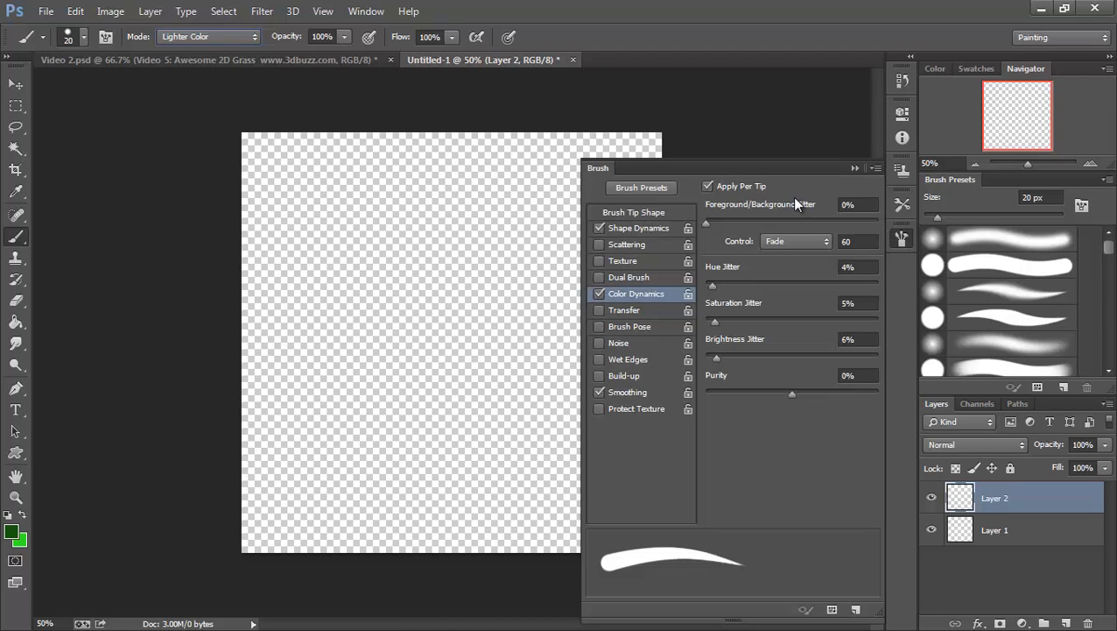
left_click(657, 213)
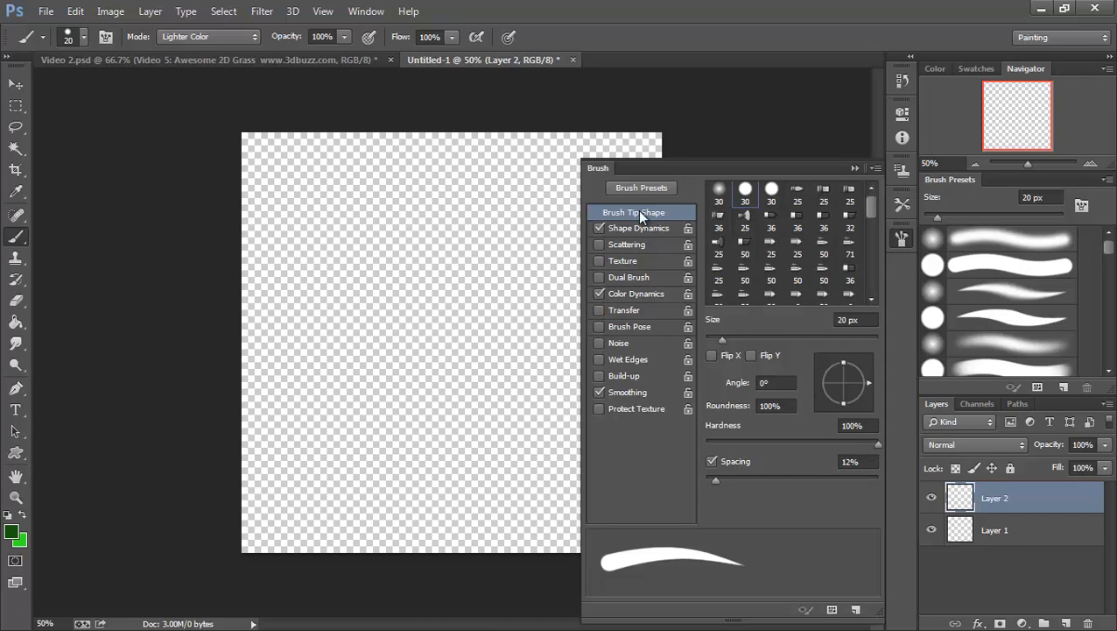
left_click(627, 229)
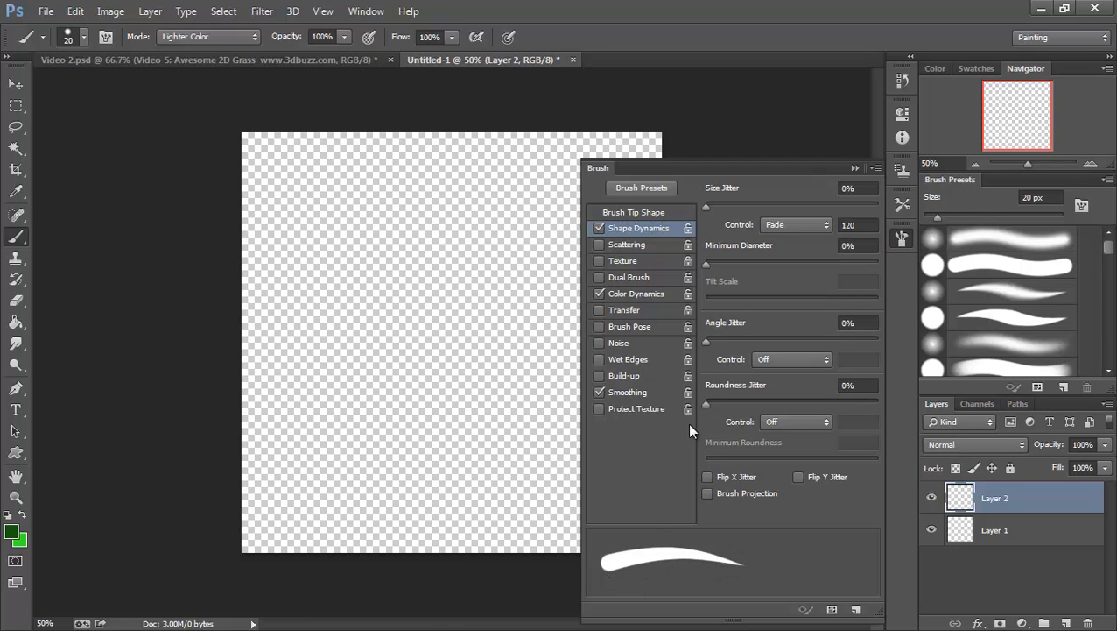
left_click(631, 295)
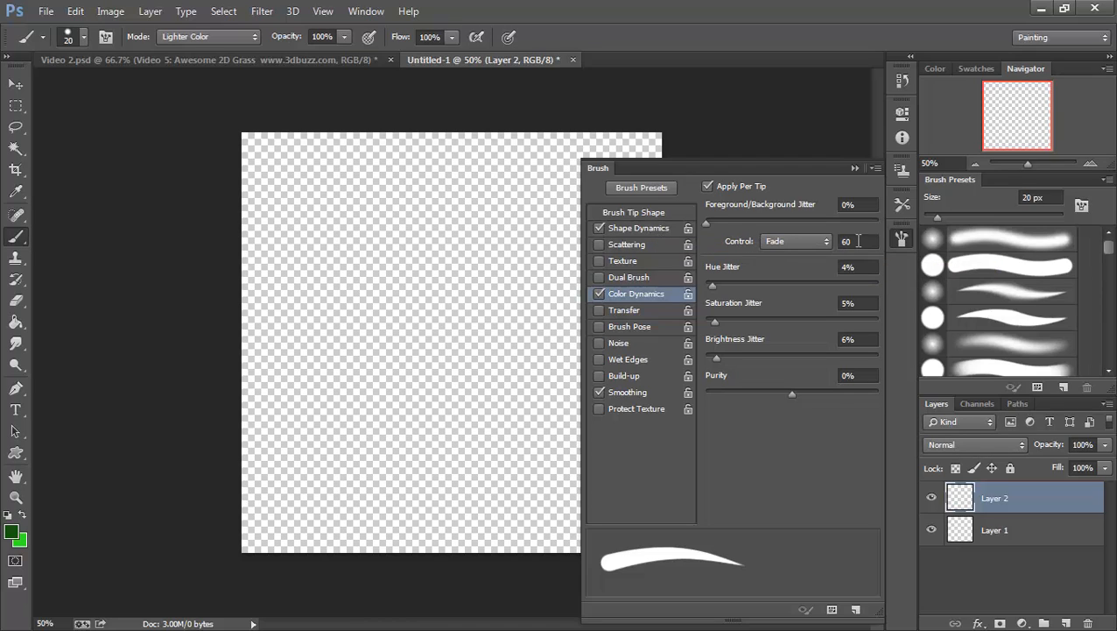
left_click(655, 229)
left_click(636, 213)
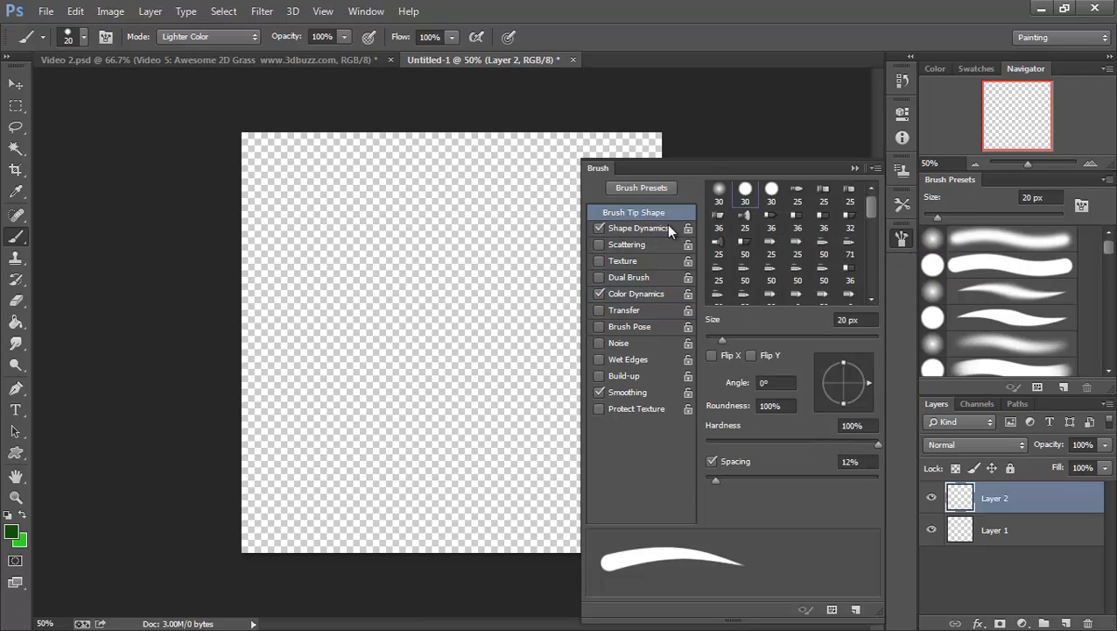
left_click(639, 229)
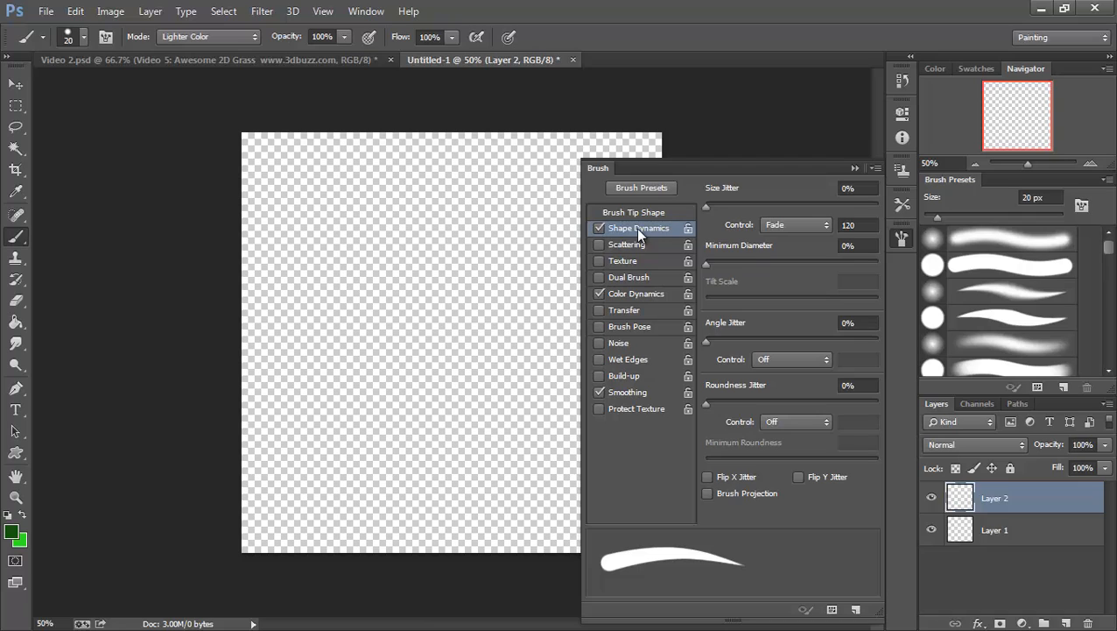
left_click(632, 294)
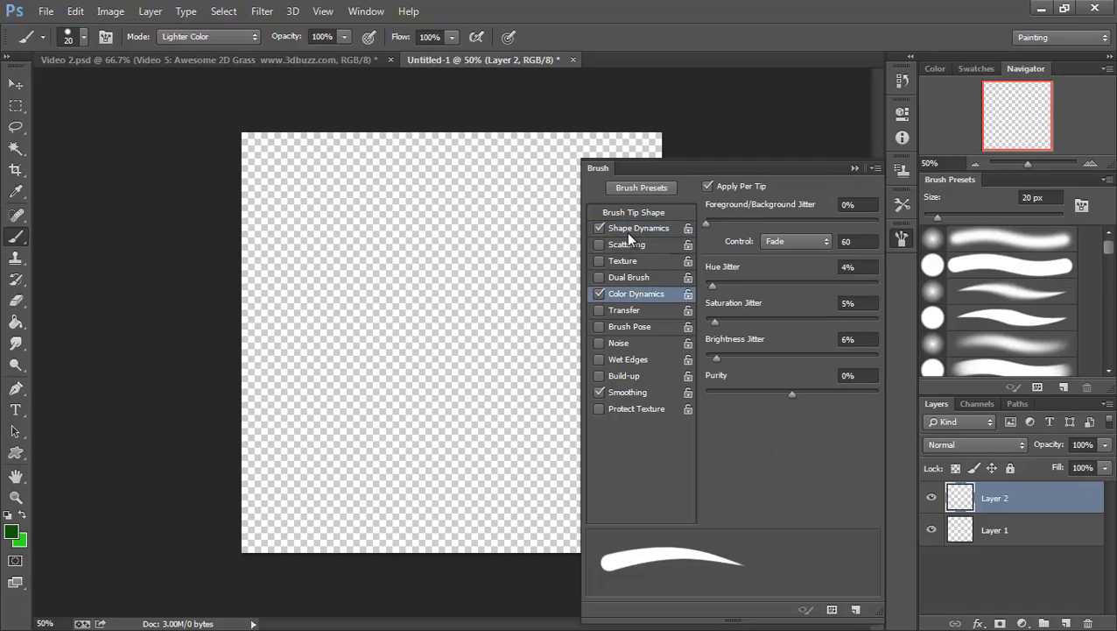
left_click(626, 231)
left_click(633, 215)
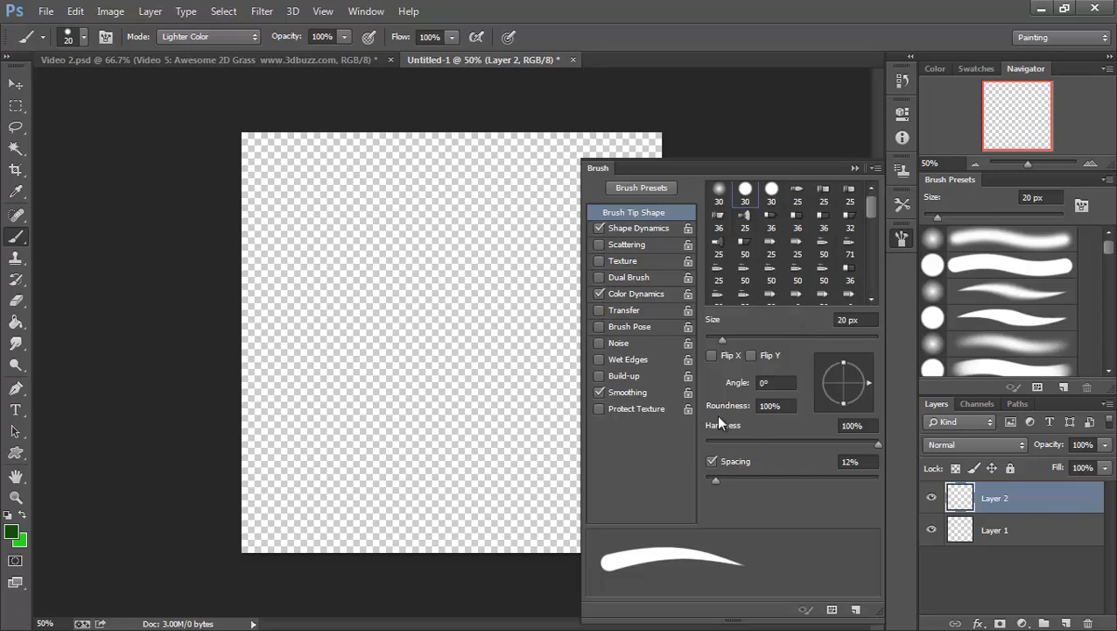
left_click(850, 169)
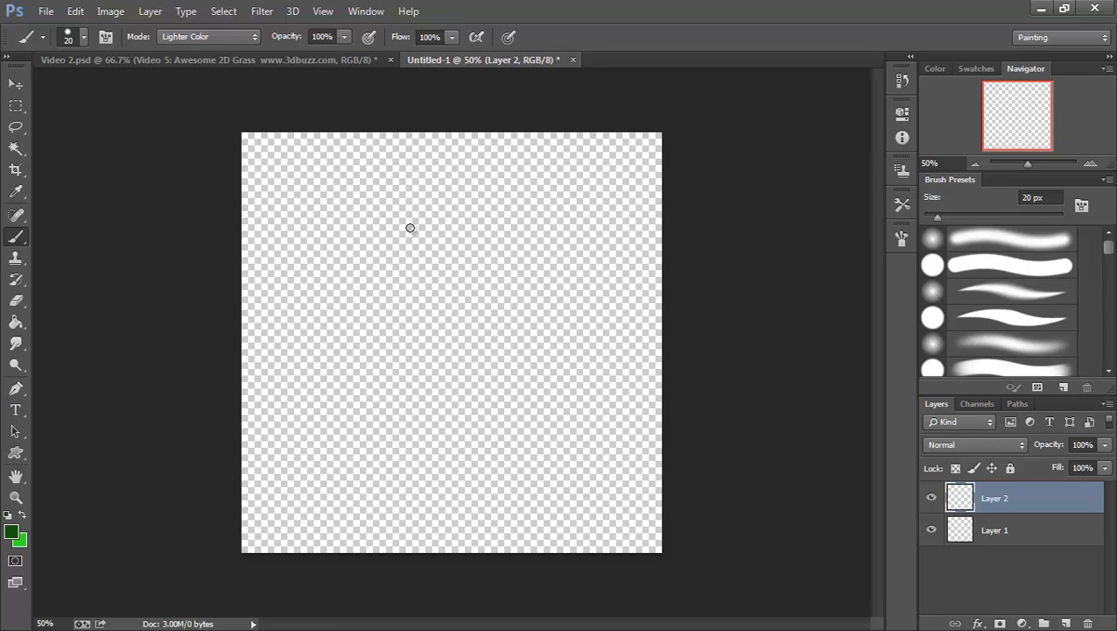
- Paint one grass blade near the canvas's upper edge and confirm foreground colour 12590d and background colour 30e922
left_click_drag(410, 228, 434, 165)
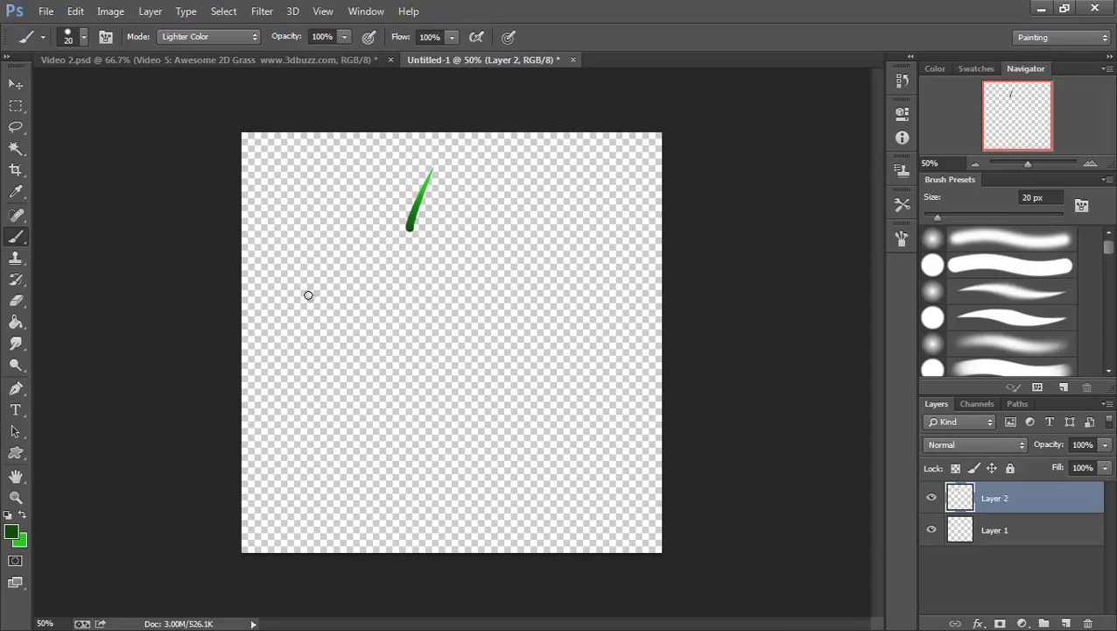
left_click(12, 531)
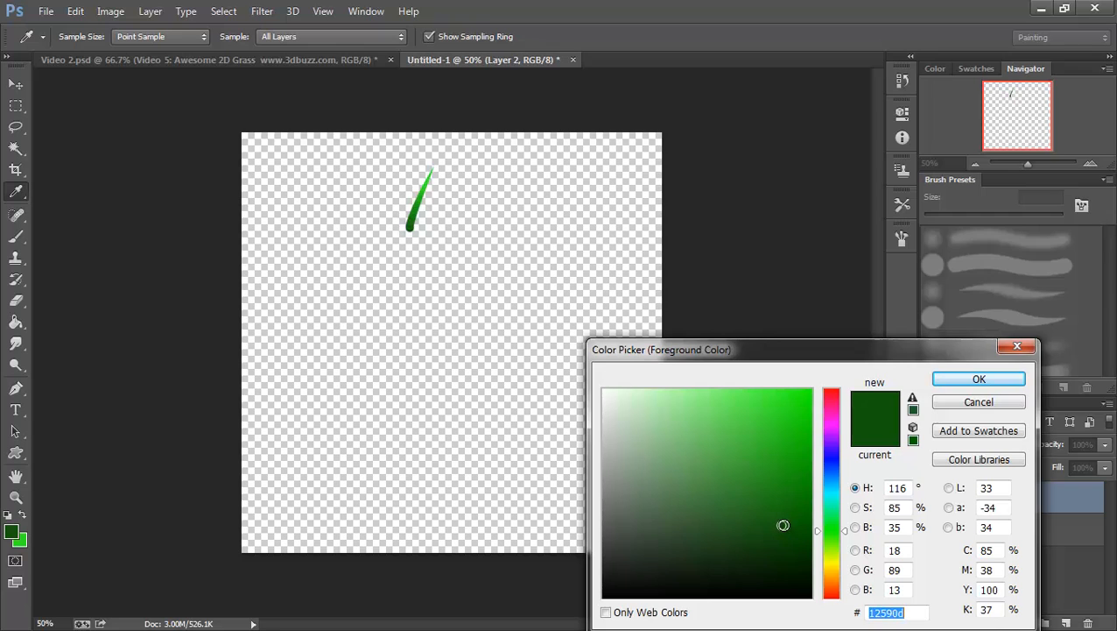
left_click(975, 382)
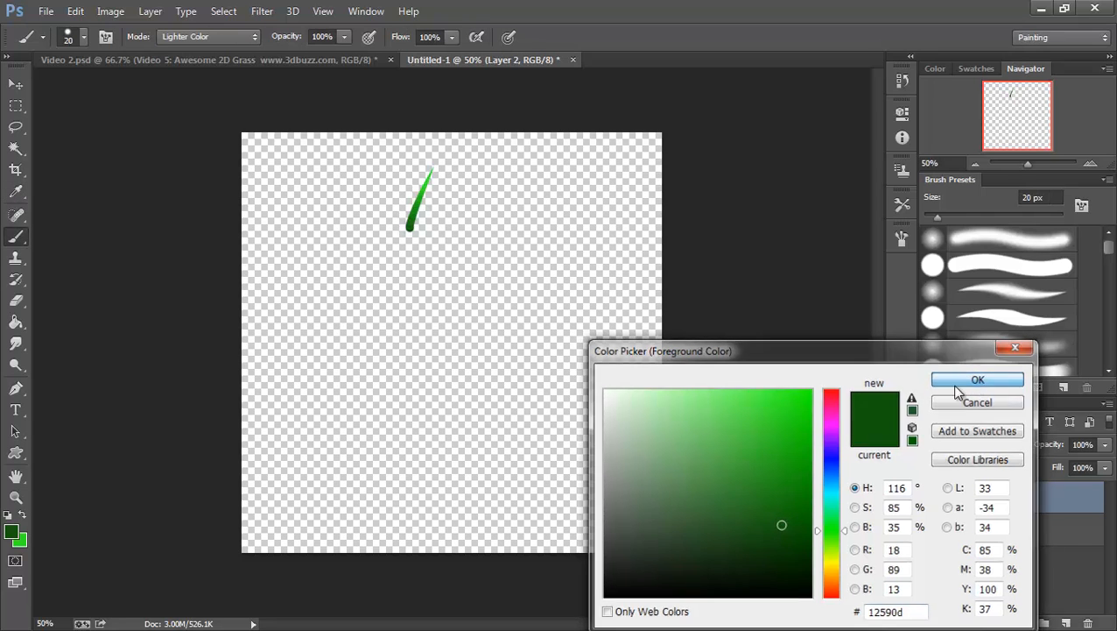
left_click(23, 548)
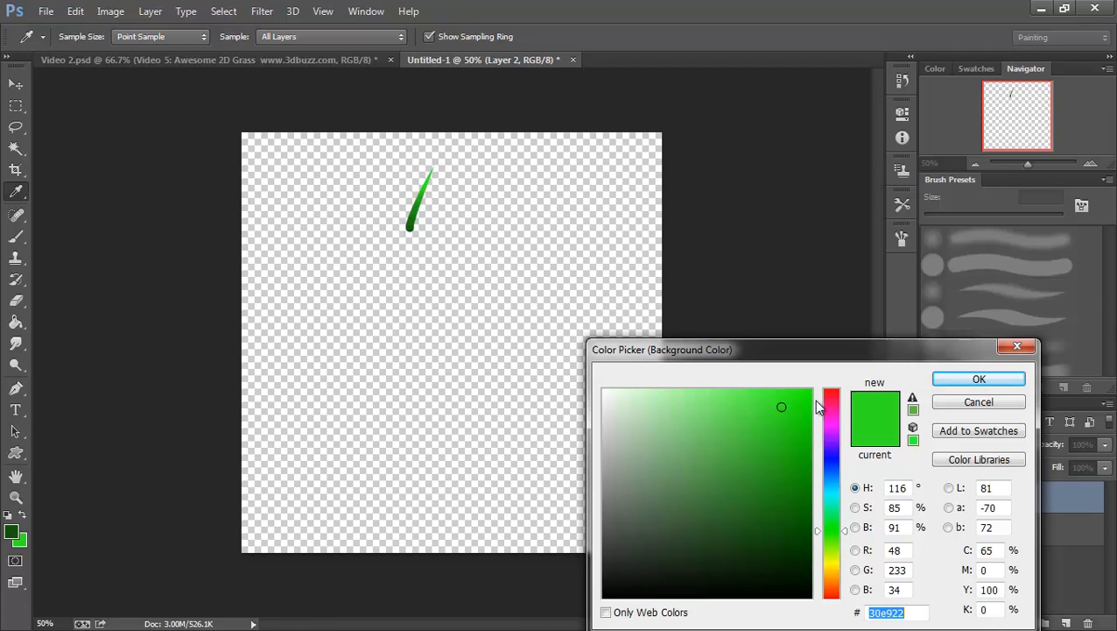
left_click(948, 383)
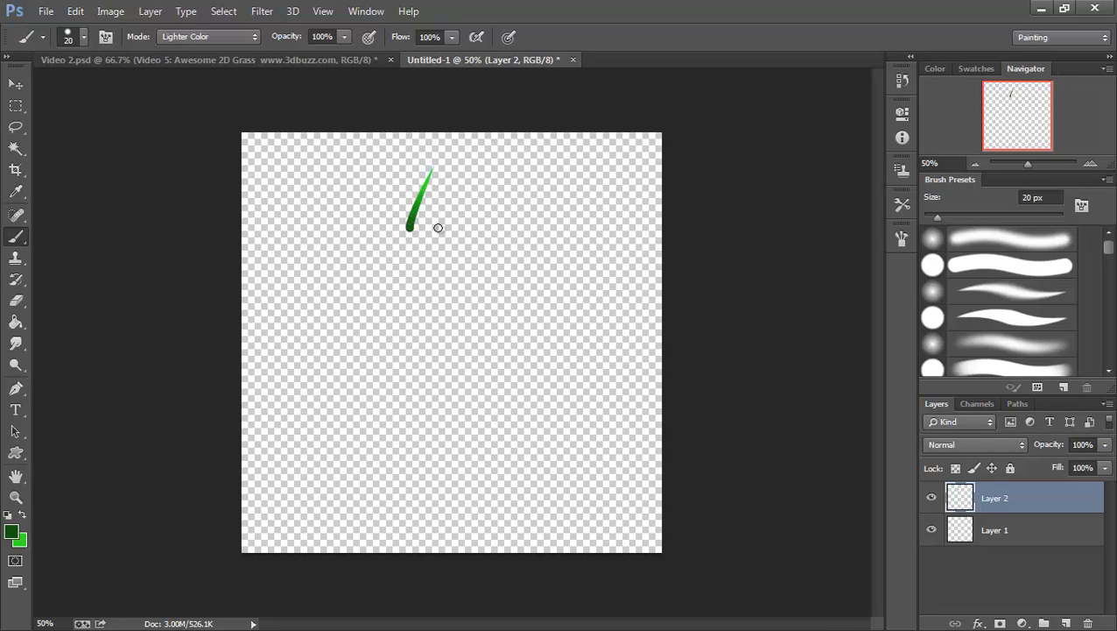
- Paint a row of upright, slightly tilted grass blades from the first blade to the canvas's right edge
left_click_drag(443, 231, 471, 171)
left_click_drag(455, 232, 455, 164)
left_click_drag(483, 235, 496, 172)
mouse_move(506, 232)
left_mouse_down()
mouse_move(497, 173)
mouse_move(543, 168)
left_mouse_up()
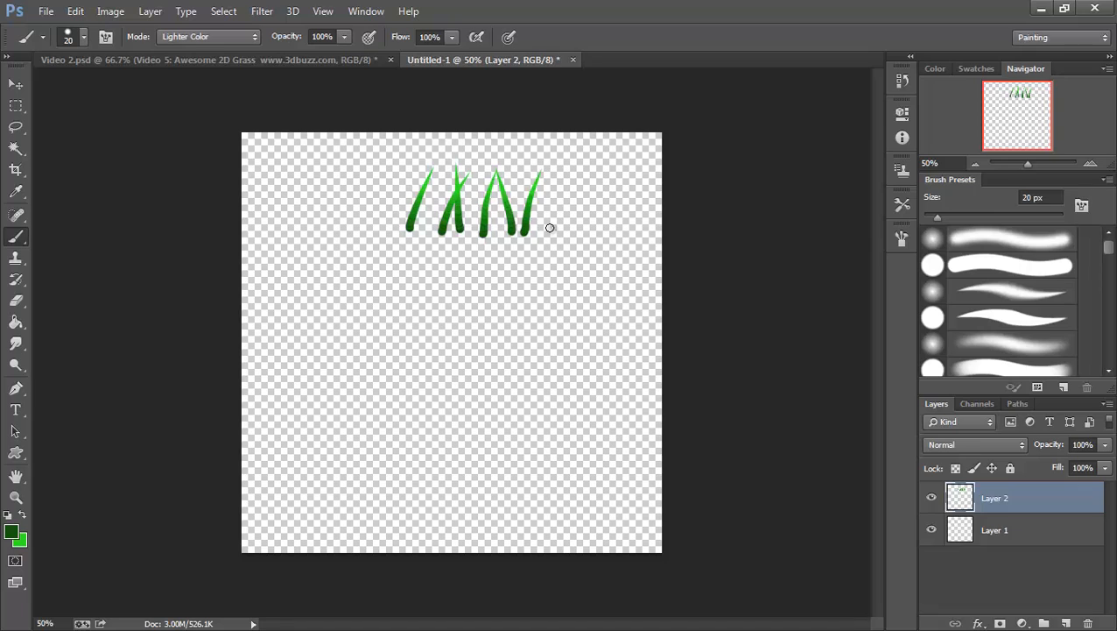
left_click_drag(550, 228, 534, 164)
left_click_drag(574, 228, 579, 165)
left_click_drag(598, 229, 602, 173)
left_click_drag(631, 231, 645, 172)
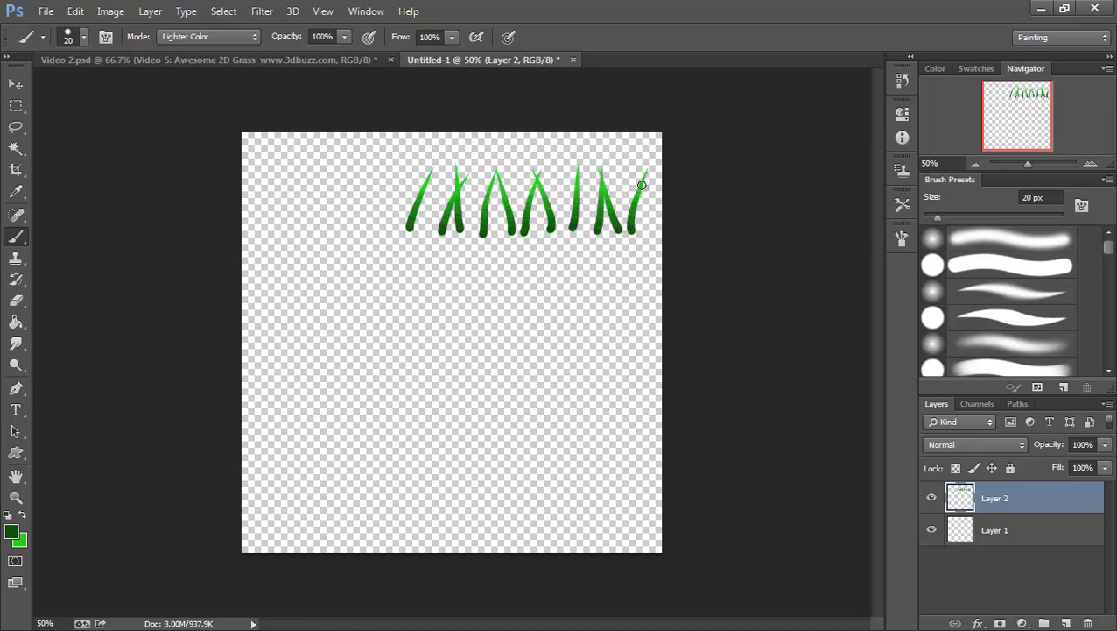
- Extend the row of grass blades from the first blade toward the canvas's left edge
left_click_drag(390, 232, 383, 169)
mouse_move(358, 230)
left_mouse_down()
mouse_move(377, 154)
mouse_move(311, 162)
left_mouse_up()
mouse_move(314, 229)
left_mouse_down()
mouse_move(343, 153)
mouse_move(287, 165)
left_mouse_up()
left_click_drag(283, 229, 313, 159)
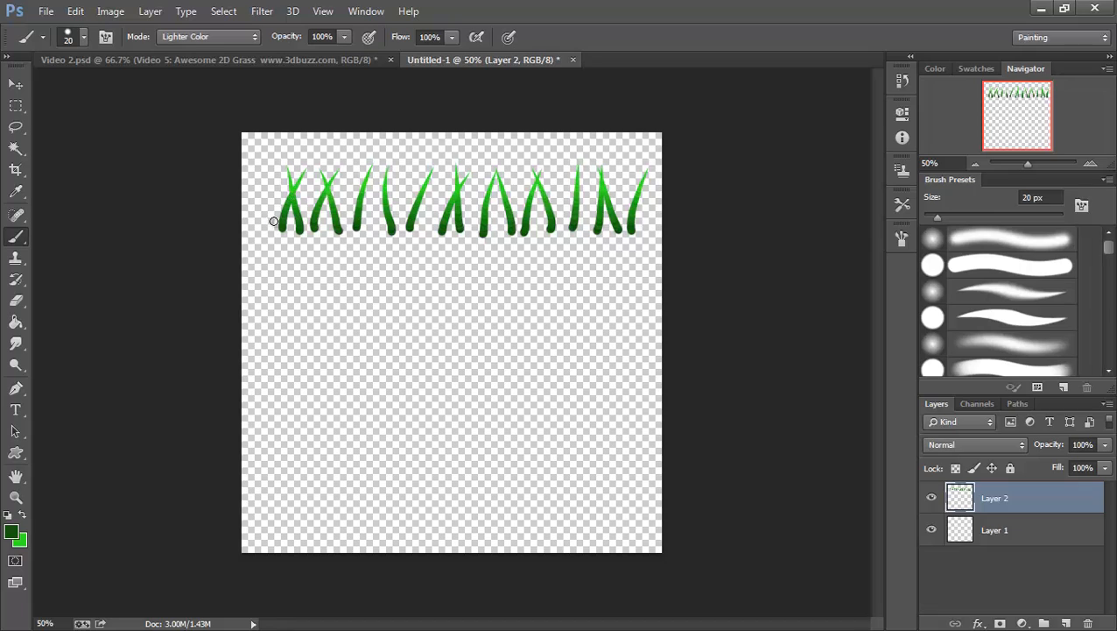
- Fill the gaps in the left and middle parts of the row with additional crossing grass blades
mouse_move(274, 226)
left_mouse_down()
mouse_move(257, 172)
mouse_move(277, 160)
left_mouse_up()
left_click_drag(355, 229, 345, 155)
mouse_move(372, 231)
left_mouse_down()
mouse_move(413, 155)
mouse_move(400, 231)
mouse_move(399, 148)
left_mouse_up()
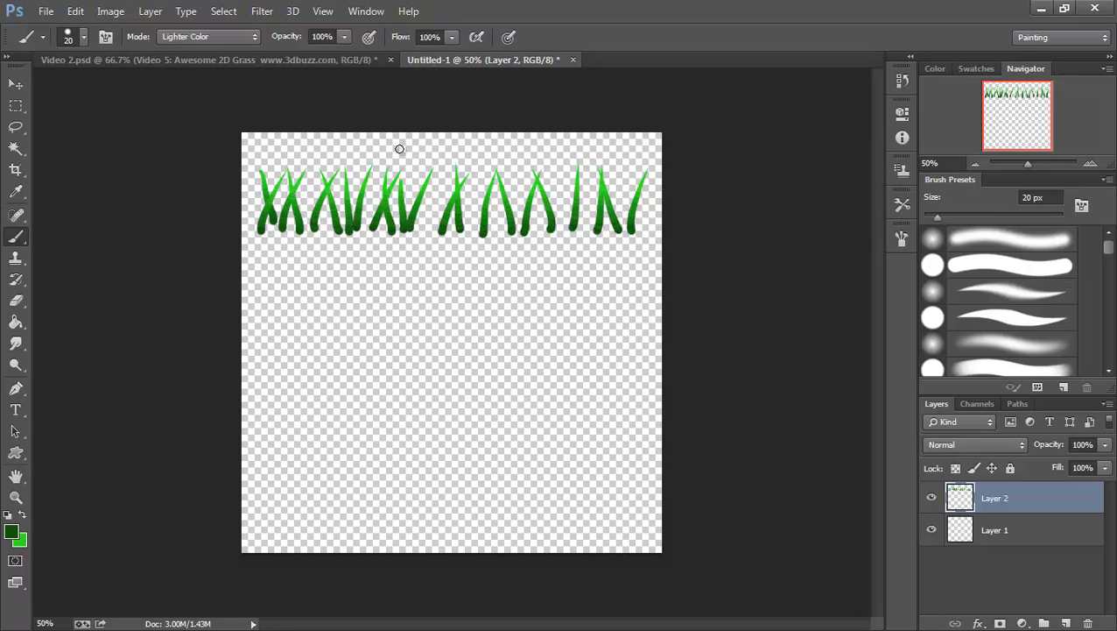
left_click_drag(435, 227, 447, 161)
left_click_drag(470, 231, 489, 171)
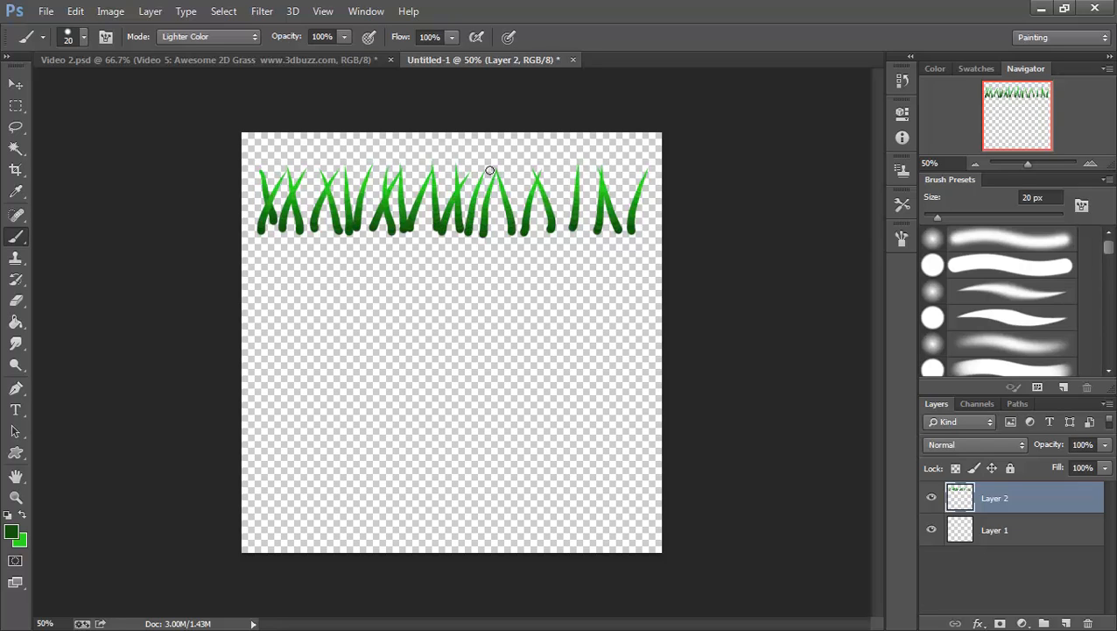
left_click_drag(496, 229, 526, 163)
- Paint a second, slightly lower layer of overlapping grass blades along the right part of the row
left_click_drag(542, 239, 577, 171)
left_click_drag(549, 244, 576, 157)
left_click_drag(577, 243, 578, 186)
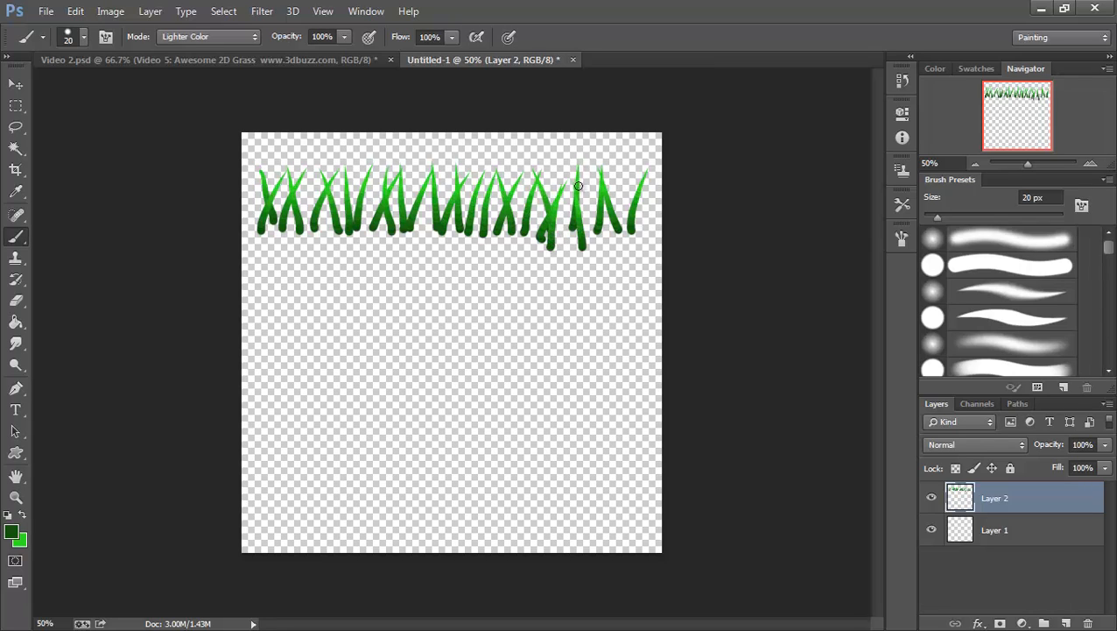
left_click_drag(571, 243, 616, 159)
left_click_drag(614, 246, 583, 161)
left_click_drag(601, 245, 648, 157)
left_click_drag(623, 247, 661, 164)
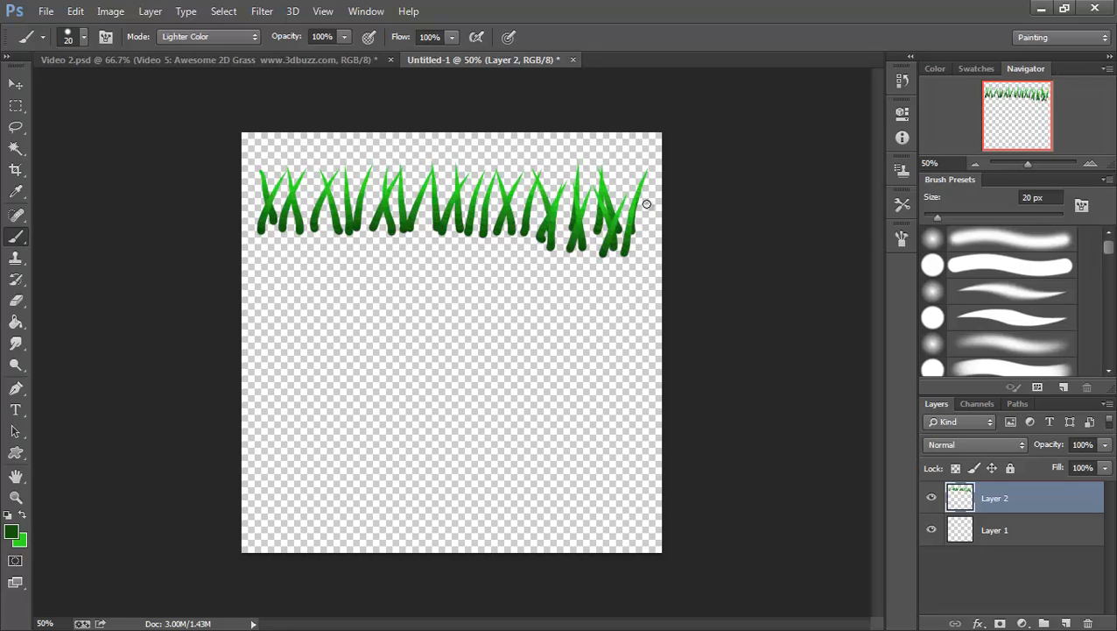
left_click_drag(649, 251, 647, 198)
left_click_drag(638, 246, 659, 179)
- Continue the slightly lower layer of overlapping grass blades through the middle and left parts of the row
mouse_move(512, 246)
left_mouse_down()
mouse_move(502, 157)
mouse_move(502, 252)
mouse_move(536, 176)
left_mouse_up()
left_click_drag(529, 246, 499, 181)
mouse_move(481, 247)
left_mouse_down()
mouse_move(493, 190)
mouse_move(471, 233)
mouse_move(485, 199)
left_mouse_up()
left_click_drag(446, 246, 434, 185)
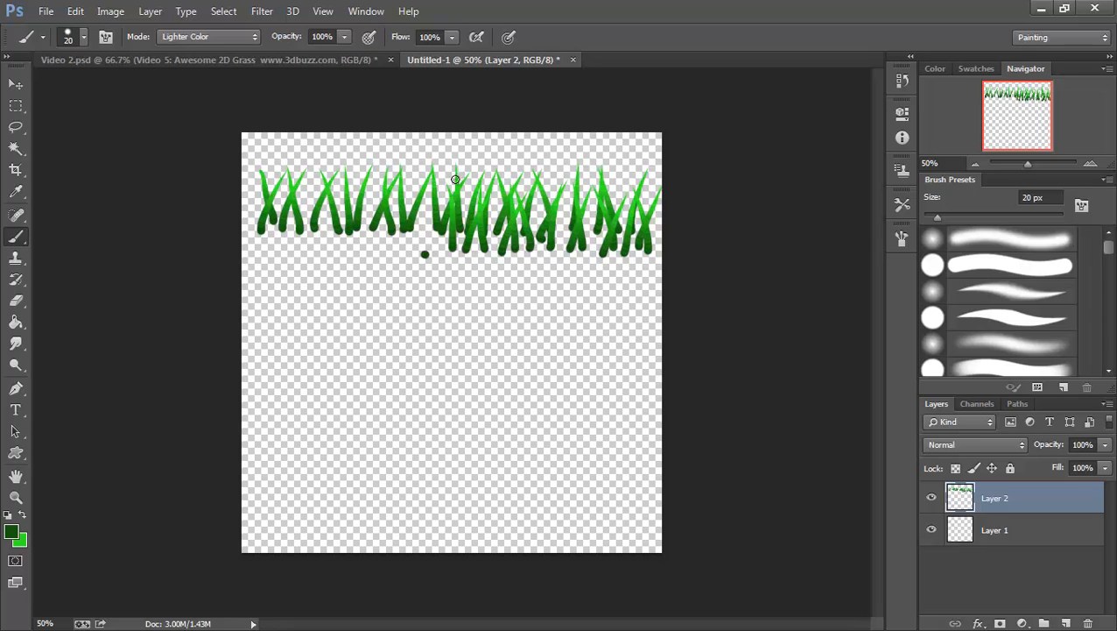
mouse_move(425, 250)
left_mouse_down()
mouse_move(442, 195)
mouse_move(415, 182)
left_mouse_up()
mouse_move(386, 250)
left_mouse_down()
mouse_move(408, 178)
mouse_move(375, 210)
mouse_move(375, 164)
mouse_move(342, 202)
left_mouse_up()
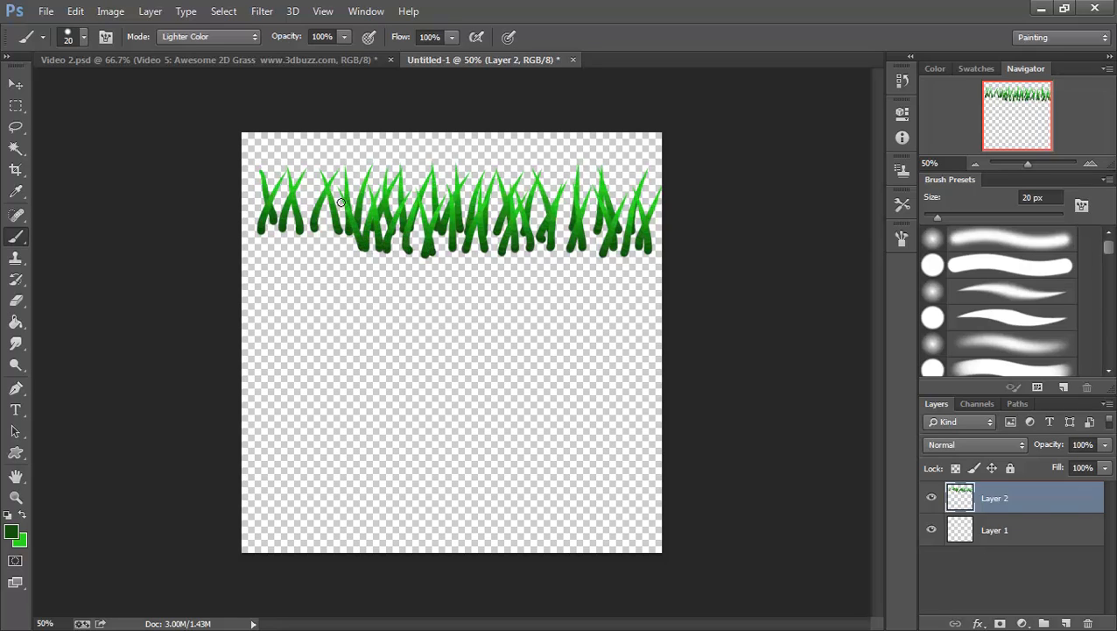
mouse_move(349, 245)
left_mouse_down()
mouse_move(296, 189)
mouse_move(341, 192)
left_mouse_up()
mouse_move(315, 238)
left_mouse_down()
mouse_move(295, 186)
mouse_move(304, 224)
mouse_move(319, 184)
left_mouse_up()
mouse_move(284, 245)
left_mouse_down()
mouse_move(298, 161)
mouse_move(297, 242)
mouse_move(281, 216)
mouse_move(282, 248)
mouse_move(251, 187)
left_mouse_up()
mouse_move(264, 244)
left_mouse_down()
mouse_move(284, 194)
mouse_move(275, 182)
mouse_move(247, 234)
mouse_move(283, 193)
left_mouse_up()
mouse_move(291, 244)
left_mouse_down()
mouse_move(256, 143)
mouse_move(318, 223)
mouse_move(313, 245)
mouse_move(306, 183)
left_mouse_up()
left_click_drag(337, 245, 319, 181)
- Thicken the upper grass strip with more overlapping blades from its left part across to the right edge
mouse_move(352, 246)
left_mouse_down()
mouse_move(356, 170)
mouse_move(386, 189)
mouse_move(383, 159)
left_mouse_up()
mouse_move(412, 250)
left_mouse_down()
mouse_move(405, 203)
mouse_move(469, 167)
mouse_move(454, 194)
left_mouse_up()
mouse_move(448, 258)
left_mouse_down()
mouse_move(445, 211)
mouse_move(466, 251)
mouse_move(467, 172)
mouse_move(463, 247)
mouse_move(521, 164)
mouse_move(479, 239)
mouse_move(498, 207)
left_mouse_up()
mouse_move(501, 252)
left_mouse_down()
mouse_move(526, 203)
mouse_move(521, 254)
mouse_move(565, 183)
left_mouse_up()
mouse_move(549, 246)
left_mouse_down()
mouse_move(565, 180)
mouse_move(565, 229)
mouse_move(587, 188)
left_mouse_up()
mouse_move(589, 247)
left_mouse_down()
mouse_move(609, 145)
mouse_move(589, 185)
left_mouse_up()
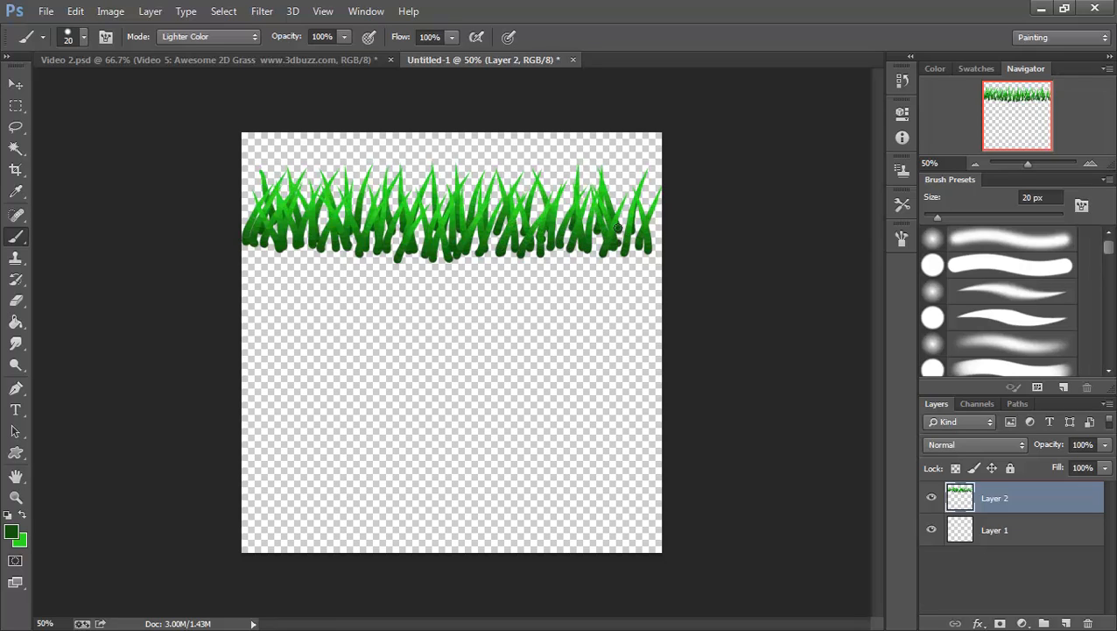
mouse_move(619, 243)
left_mouse_down()
mouse_move(637, 196)
mouse_move(638, 247)
mouse_move(633, 177)
mouse_move(654, 205)
mouse_move(649, 241)
mouse_move(656, 178)
left_mouse_up()
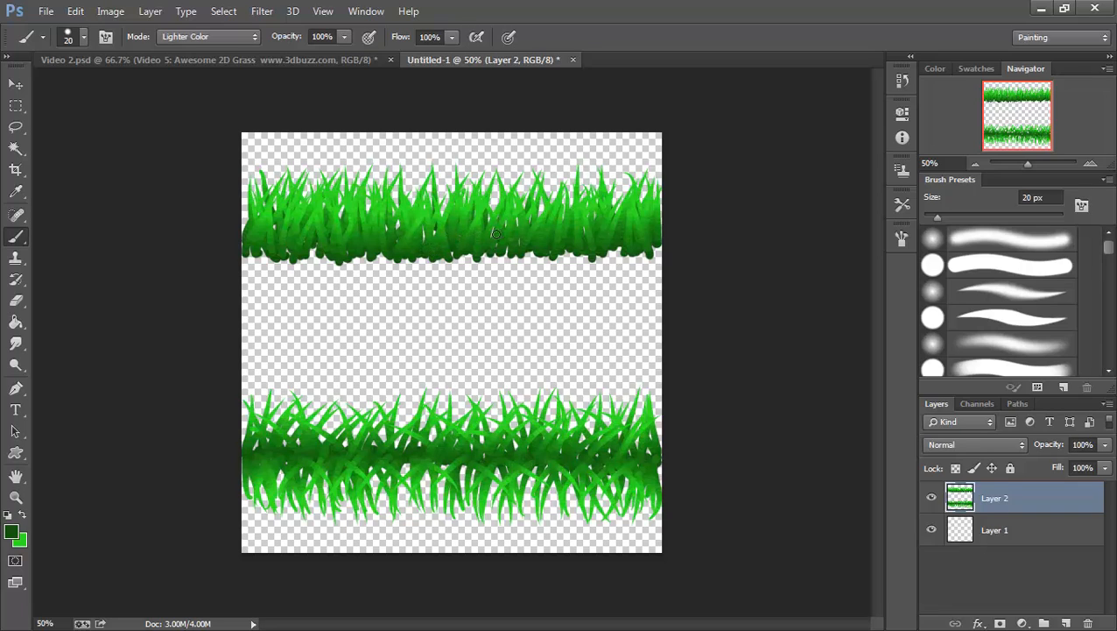
- Check the brush tip shape settings again, including size, hardness and spacing
left_click(902, 239)
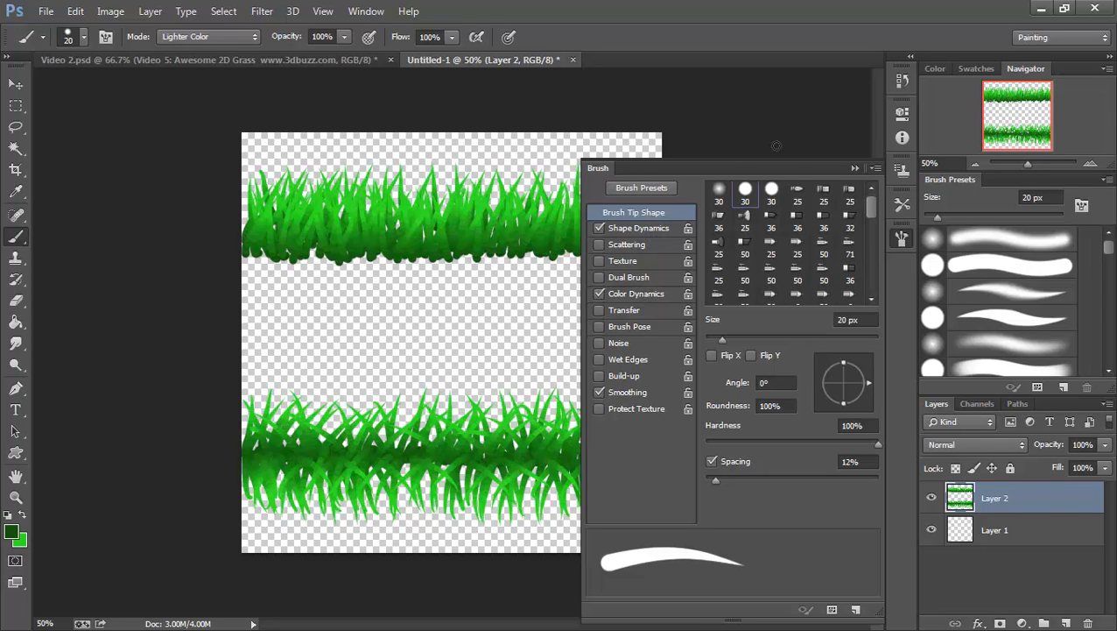
left_click(854, 168)
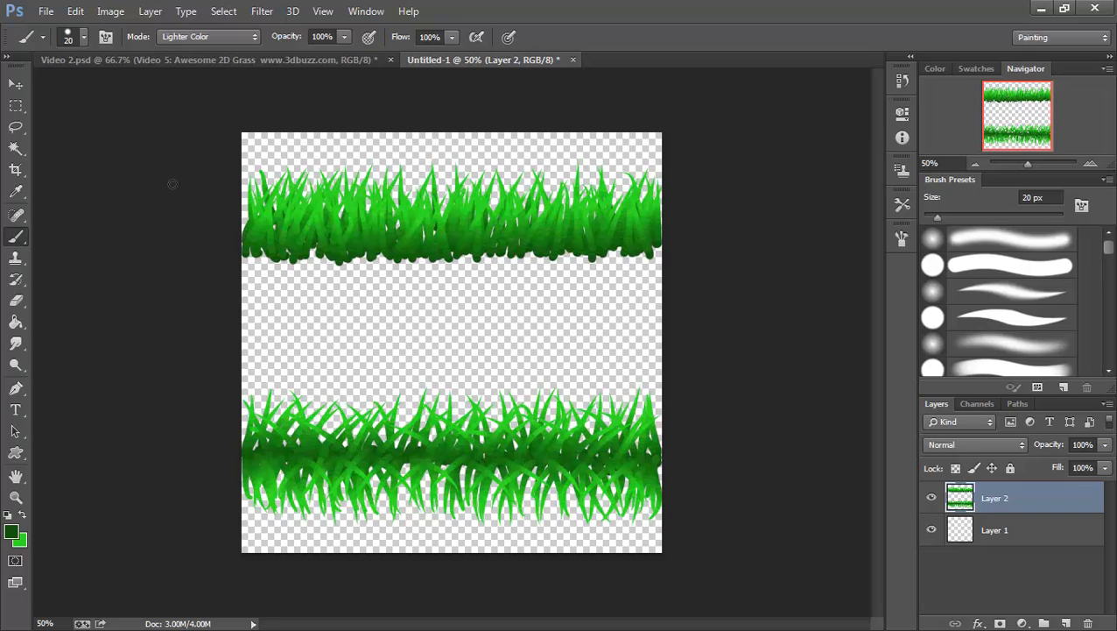
- Select the upper grass strip with a full-width rectangular marquee and stretch it downward to 134.88% height with Free Transform
left_click(17, 106)
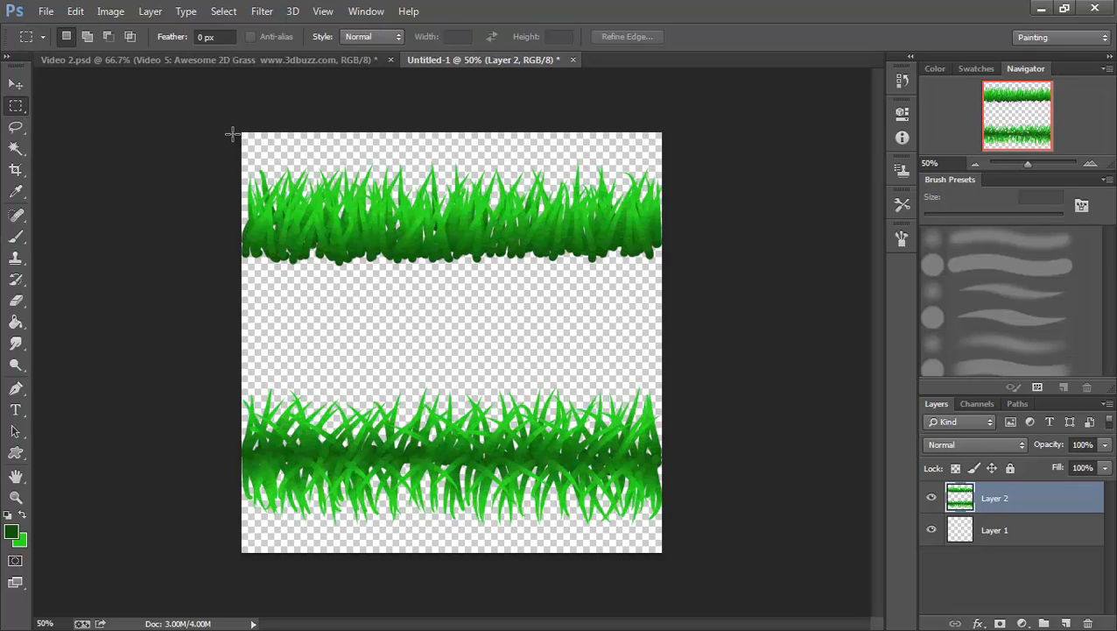
left_click_drag(232, 133, 700, 272)
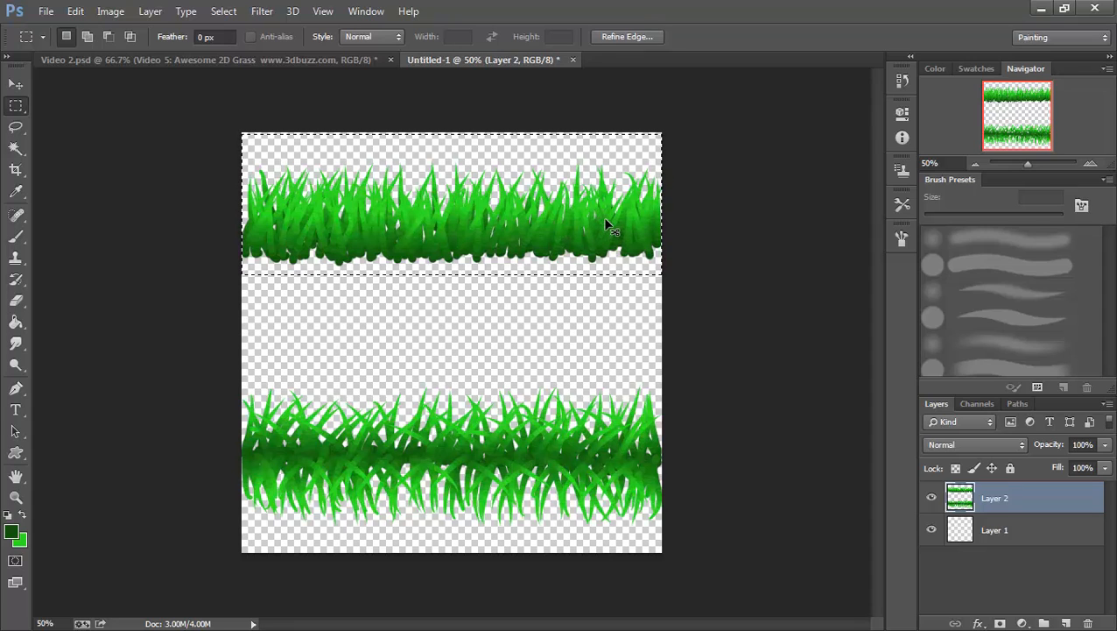
key("ctrl+t")
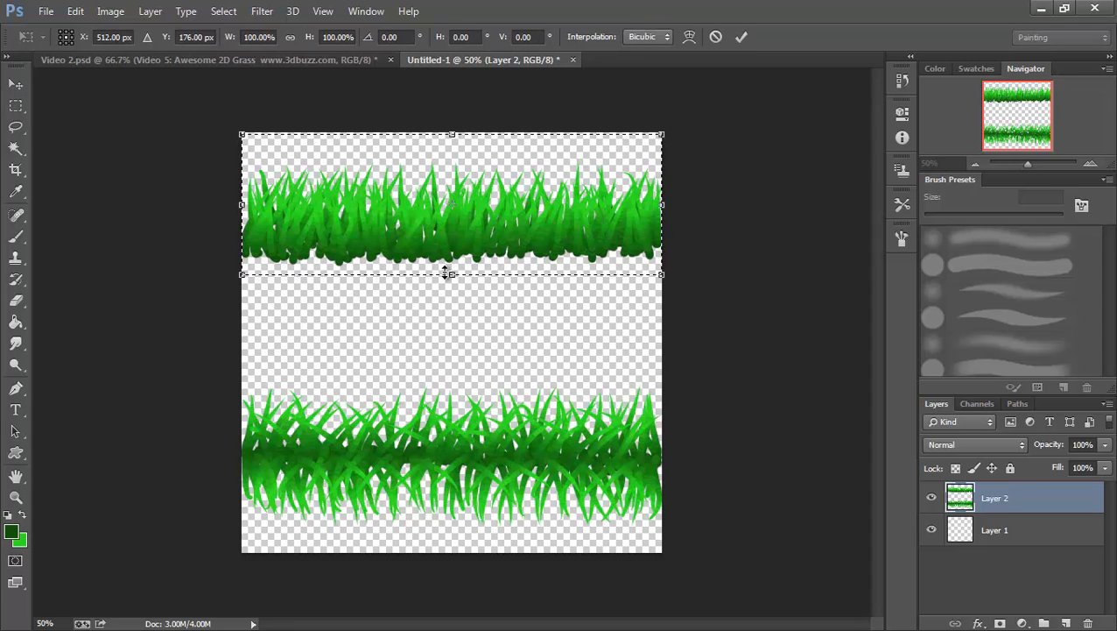
left_click_drag(449, 275, 453, 326)
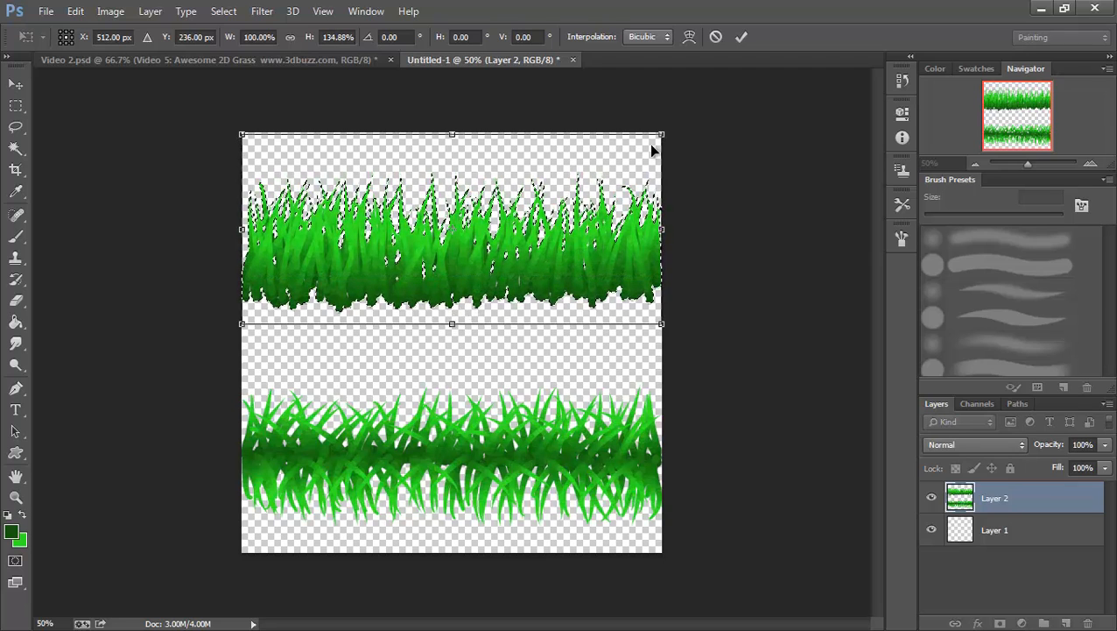
- Warp the upper grass strip into a dome by lowering both ends and raising the middle, then apply it and deselect
left_click(690, 37)
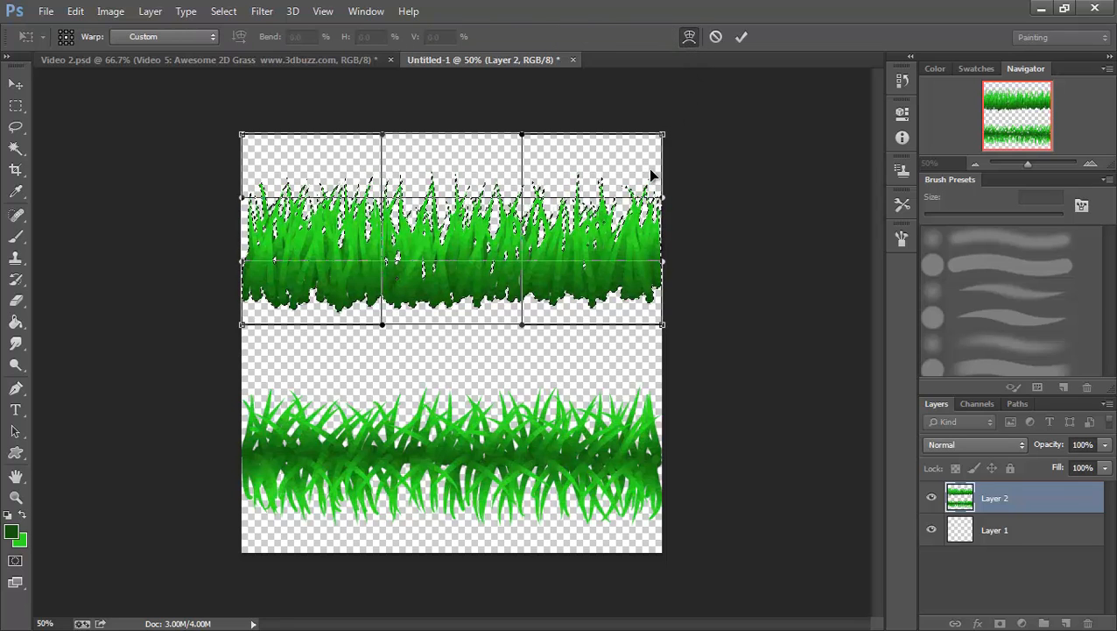
left_click_drag(653, 174, 635, 217)
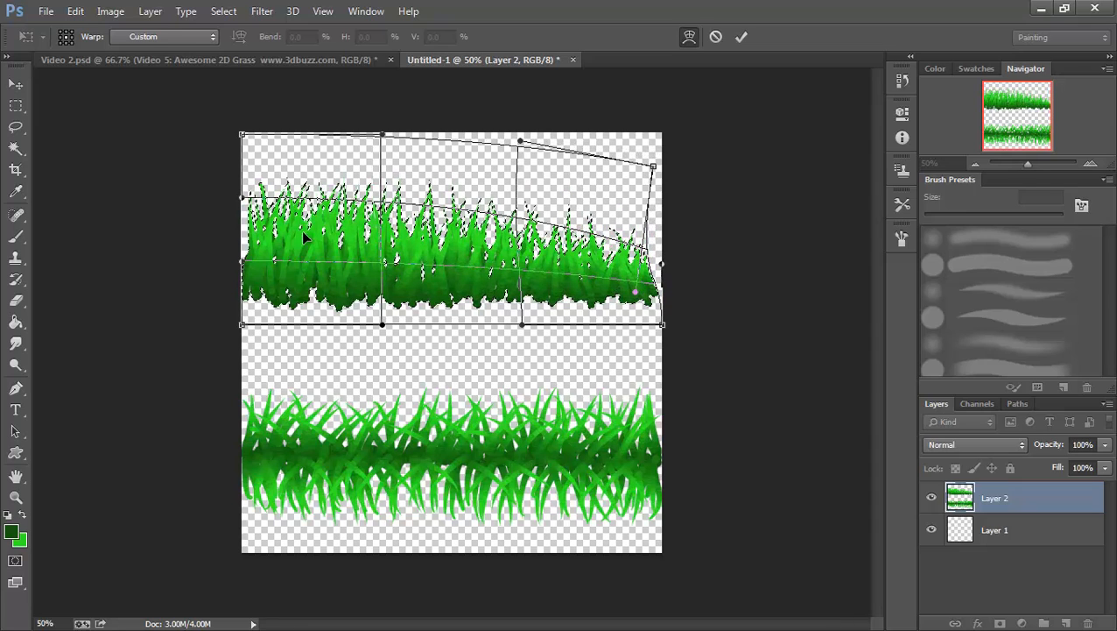
left_click_drag(250, 195, 262, 224)
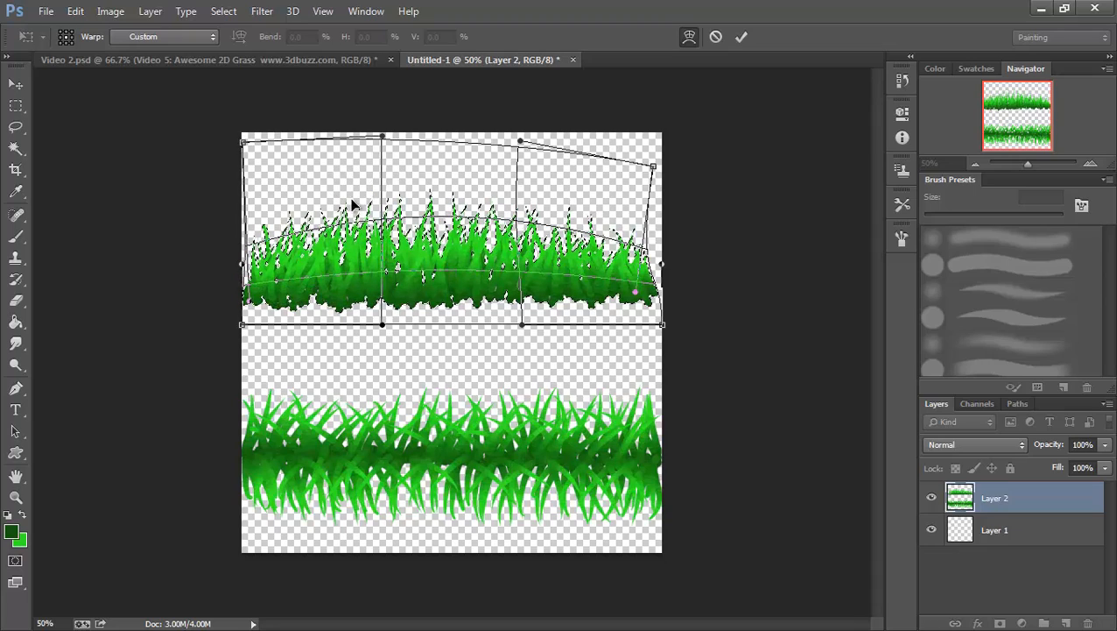
left_click_drag(379, 212, 454, 138)
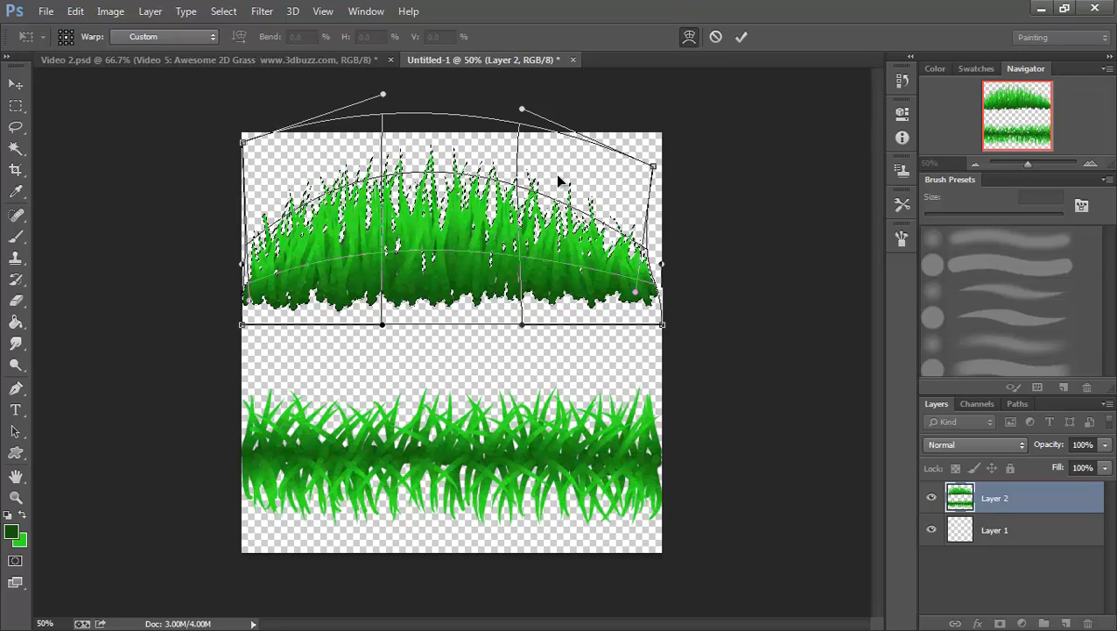
left_click_drag(562, 182, 566, 153)
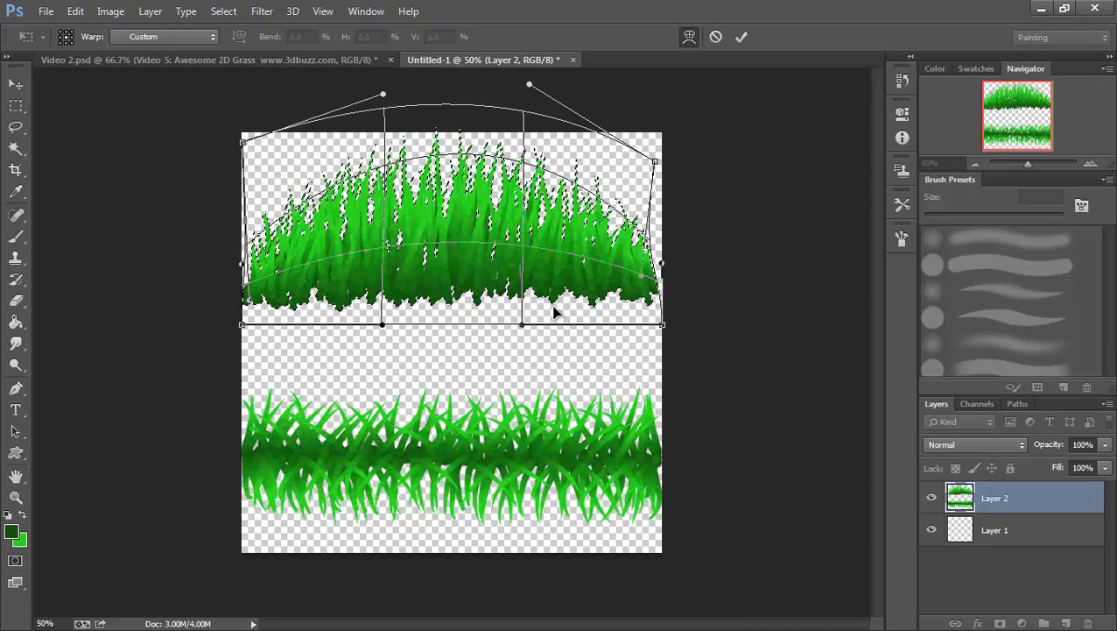
key("Return")
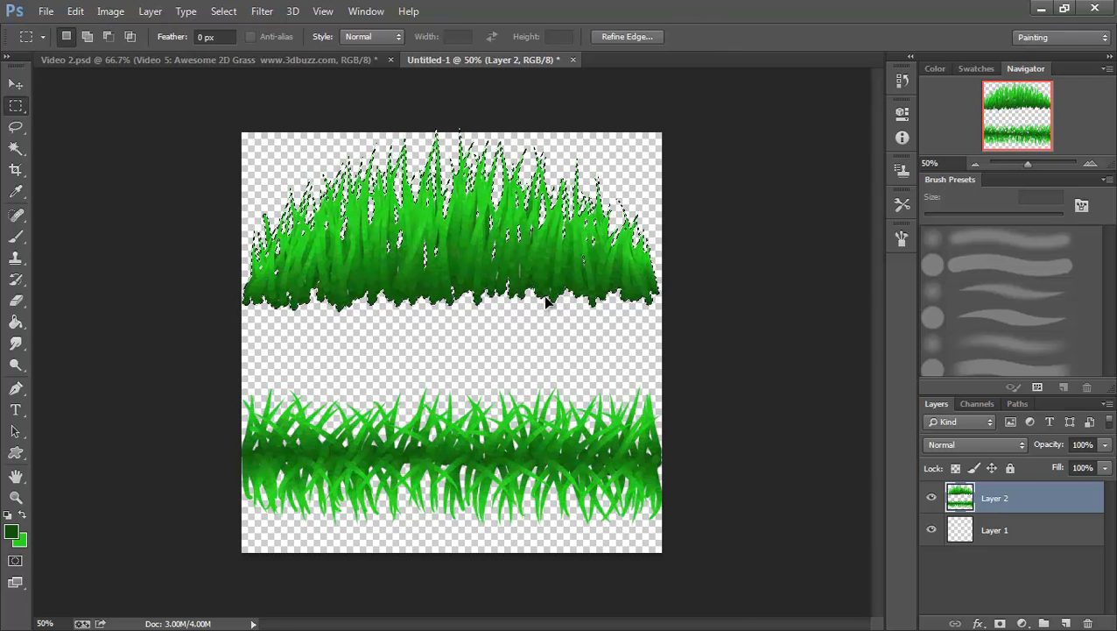
key("ctrl+d")
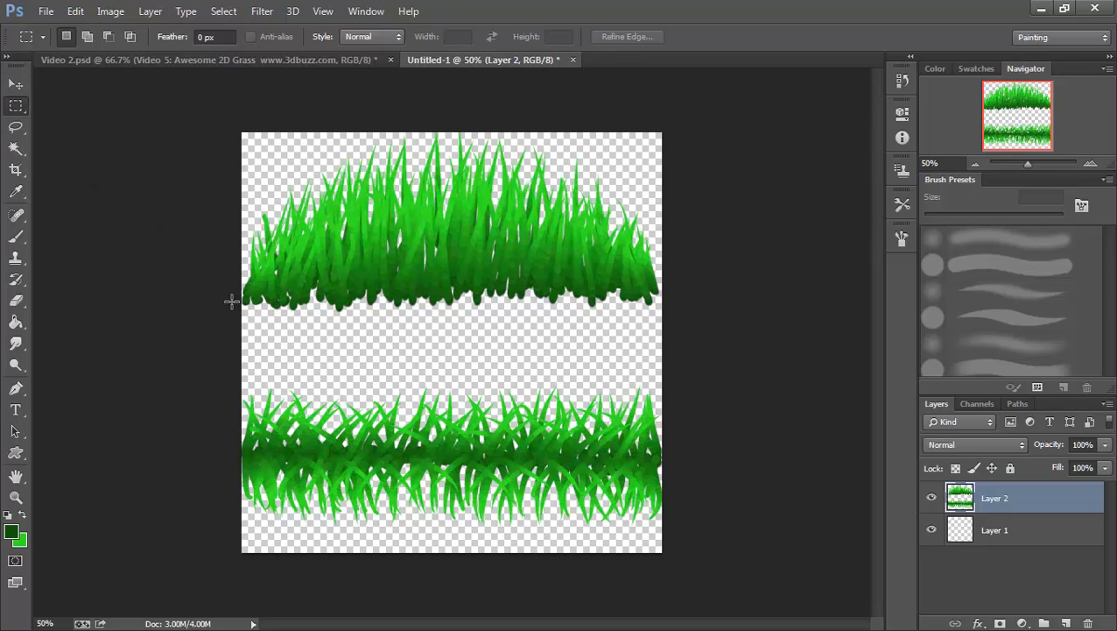
- Delete a thin full-width rectangular selection along the upper grass clump's ragged base to trim it straight, and clear the selection
left_click_drag(387, 311, 701, 317)
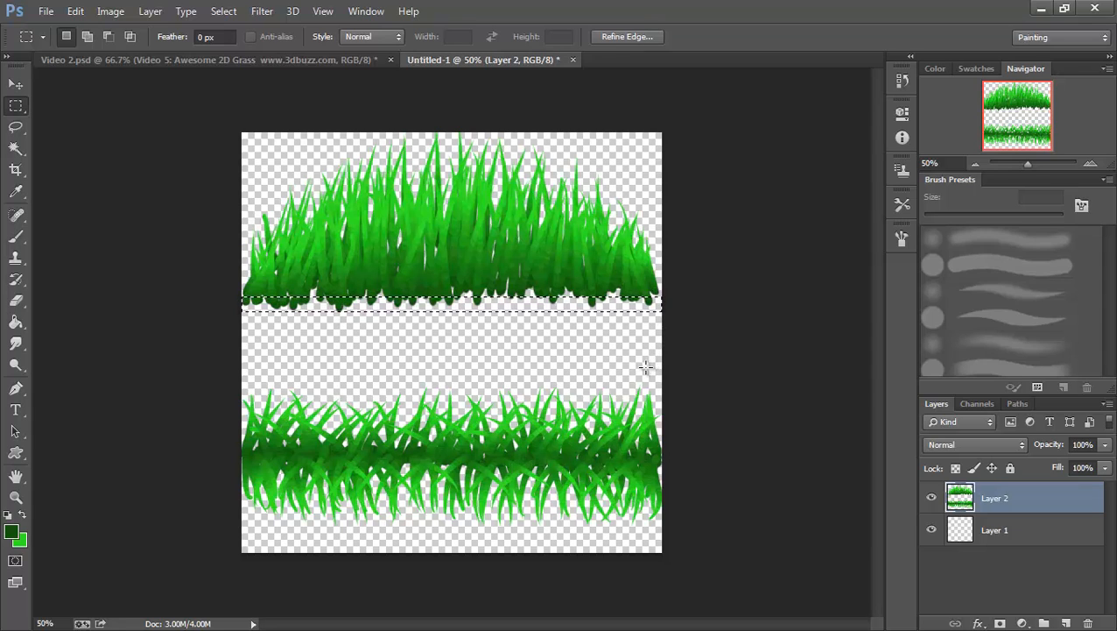
key("Delete")
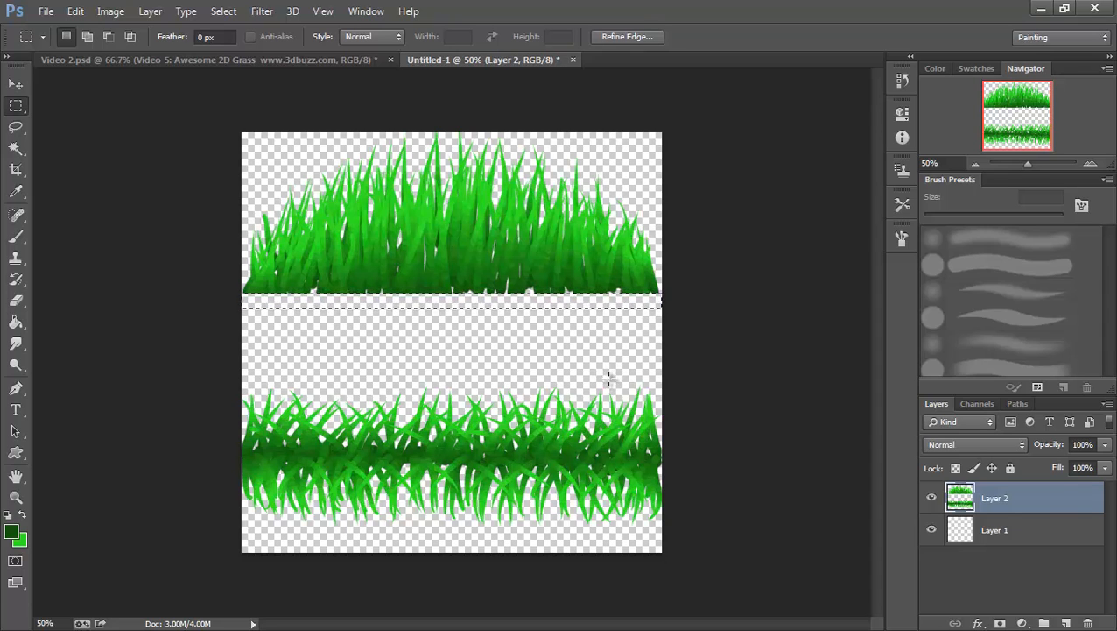
key("ctrl+d")
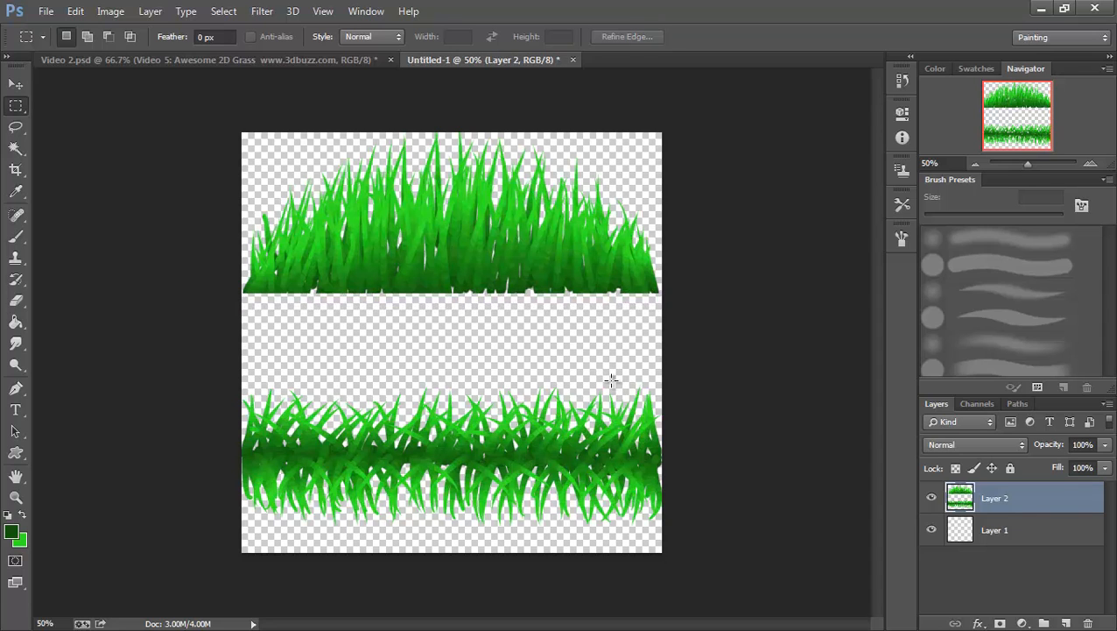